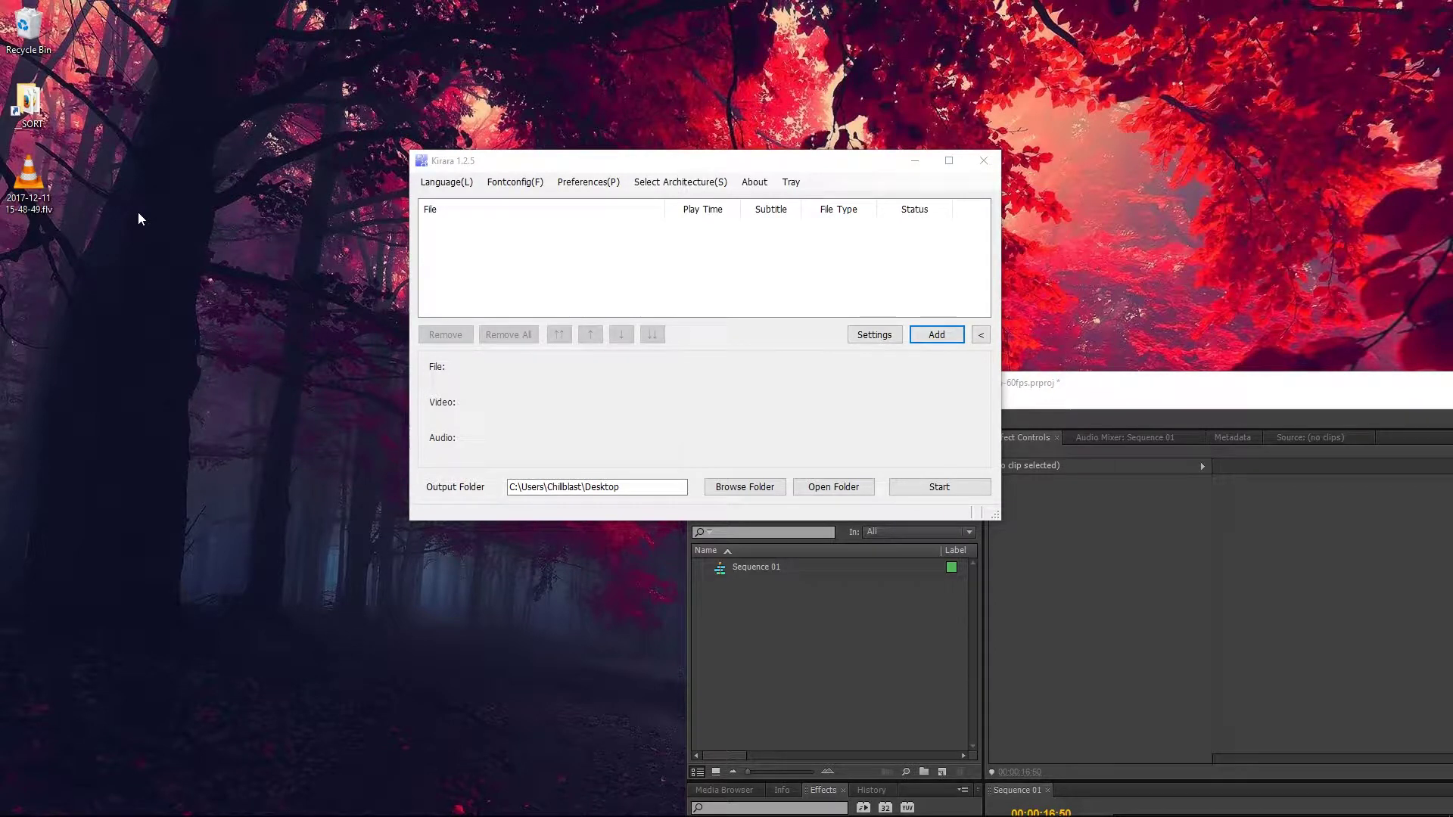
Play the FLV recording in VLC, confirm H.264 video and AAC audio, then close VLC
double_click(29, 176)
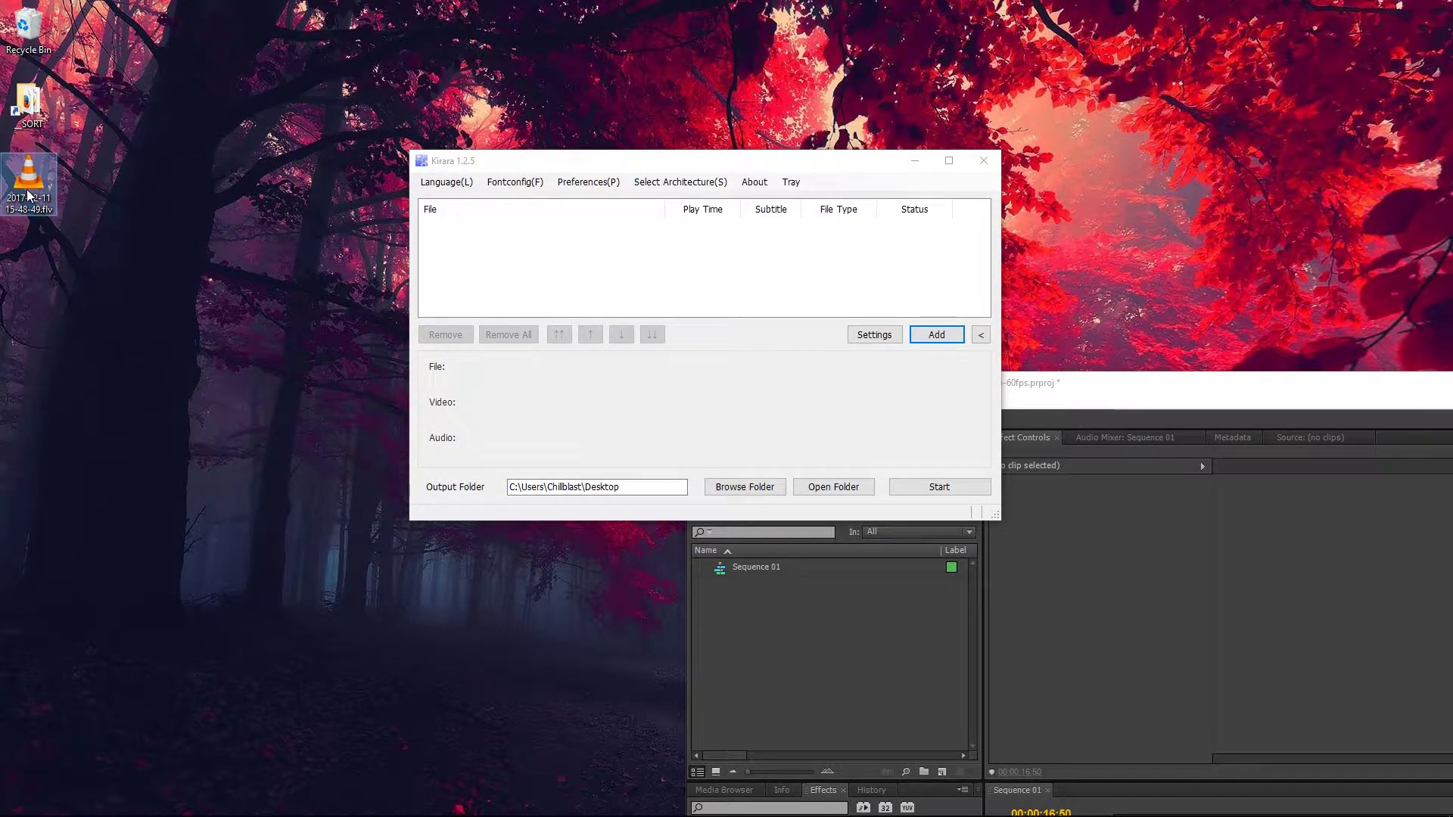
right_click(656, 344)
mouse_move(697, 549)
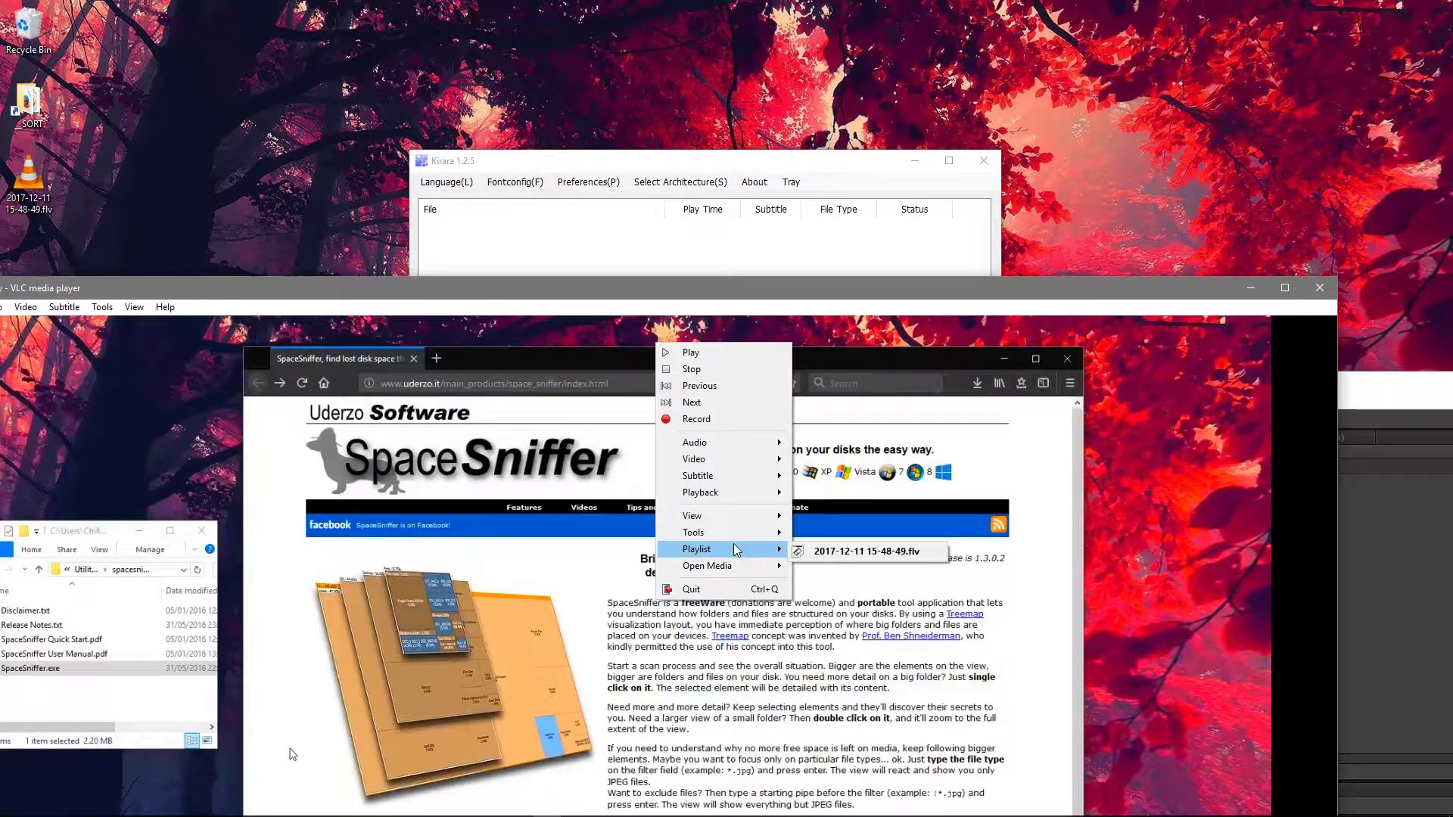
left_click(836, 584)
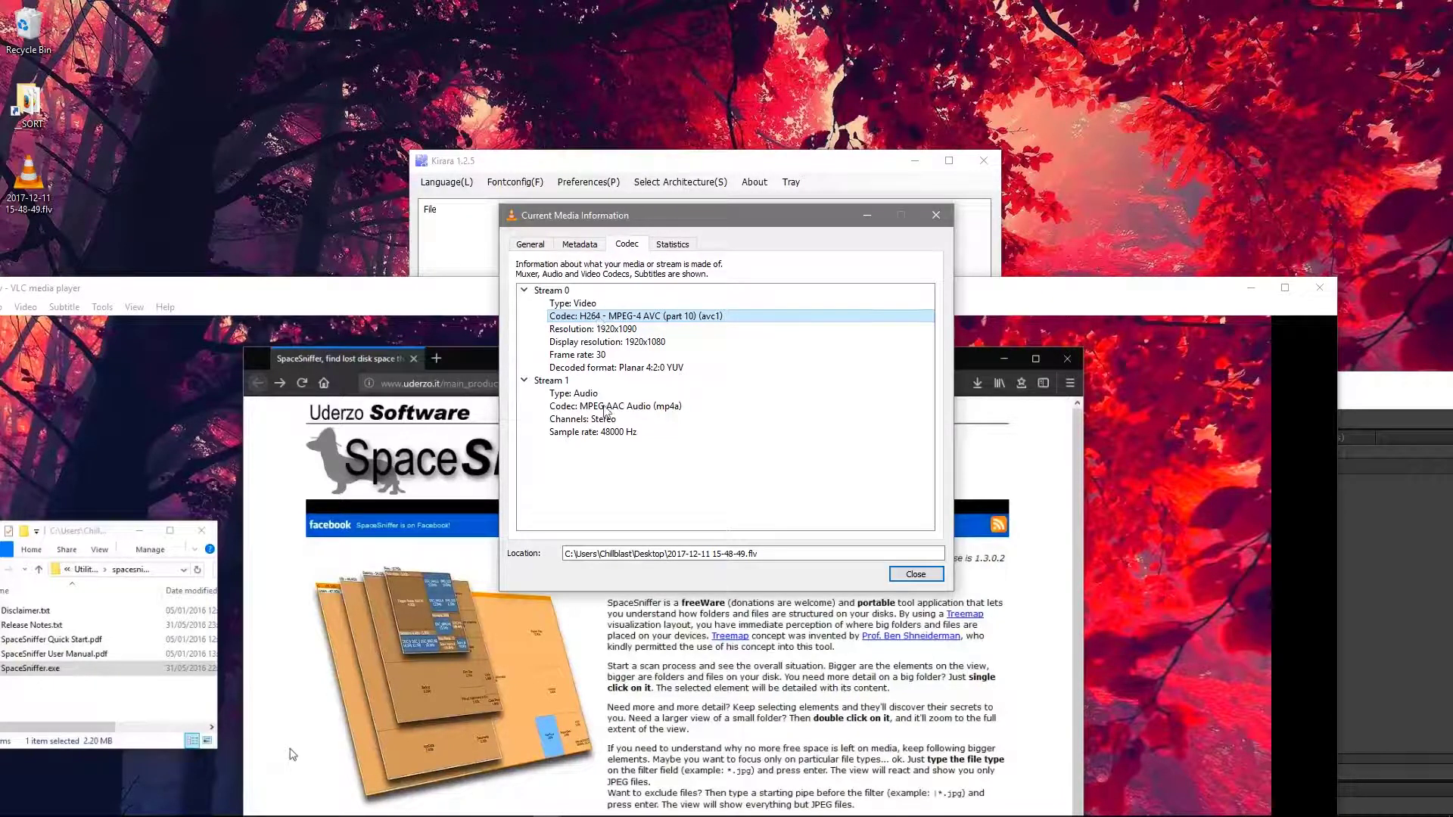
left_click(746, 412)
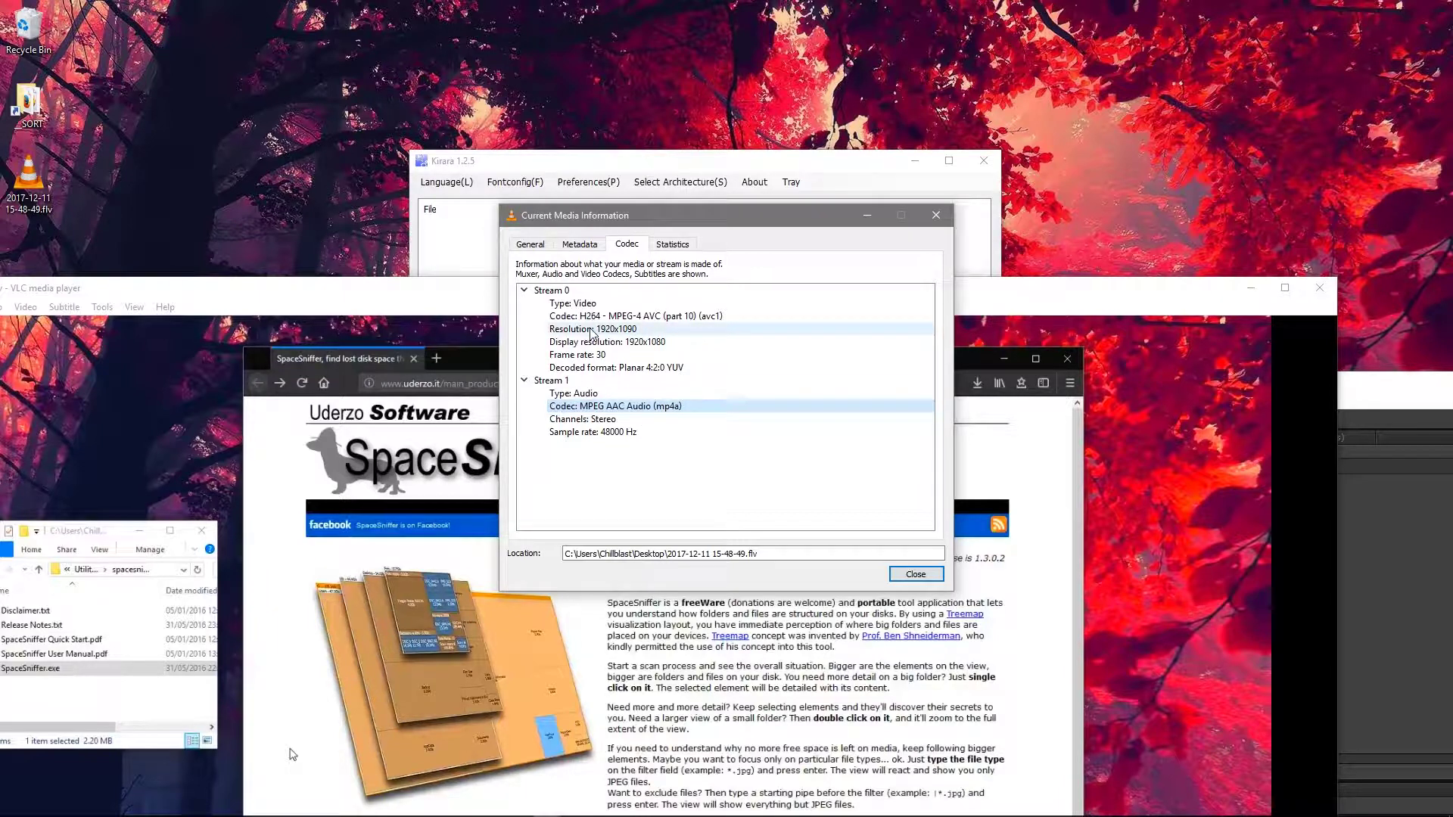
left_click(906, 576)
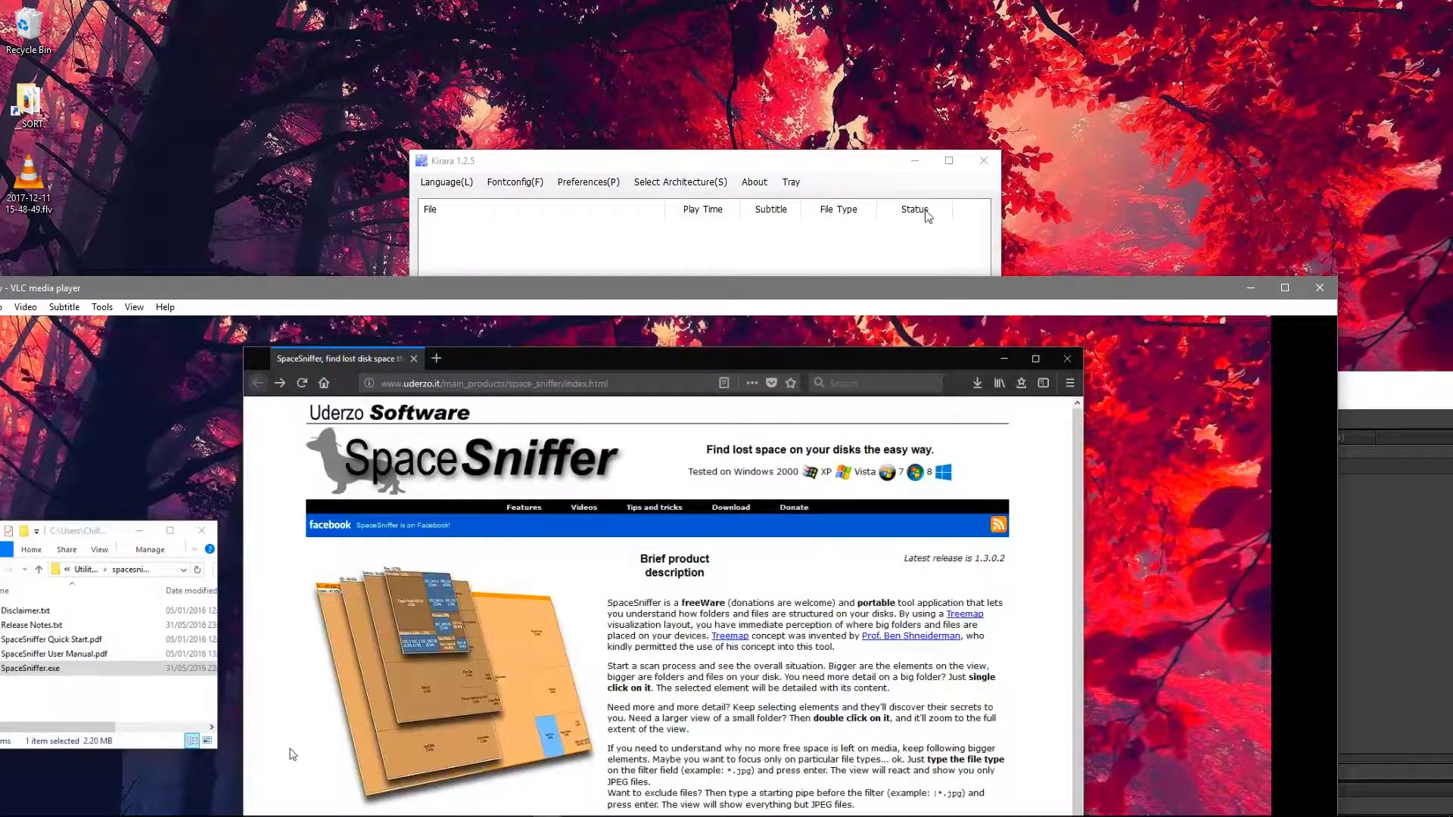
left_click(1322, 294)
Add the FLV recording to Kirara's file list and open its encoding settings
left_click_drag(27, 176, 555, 255)
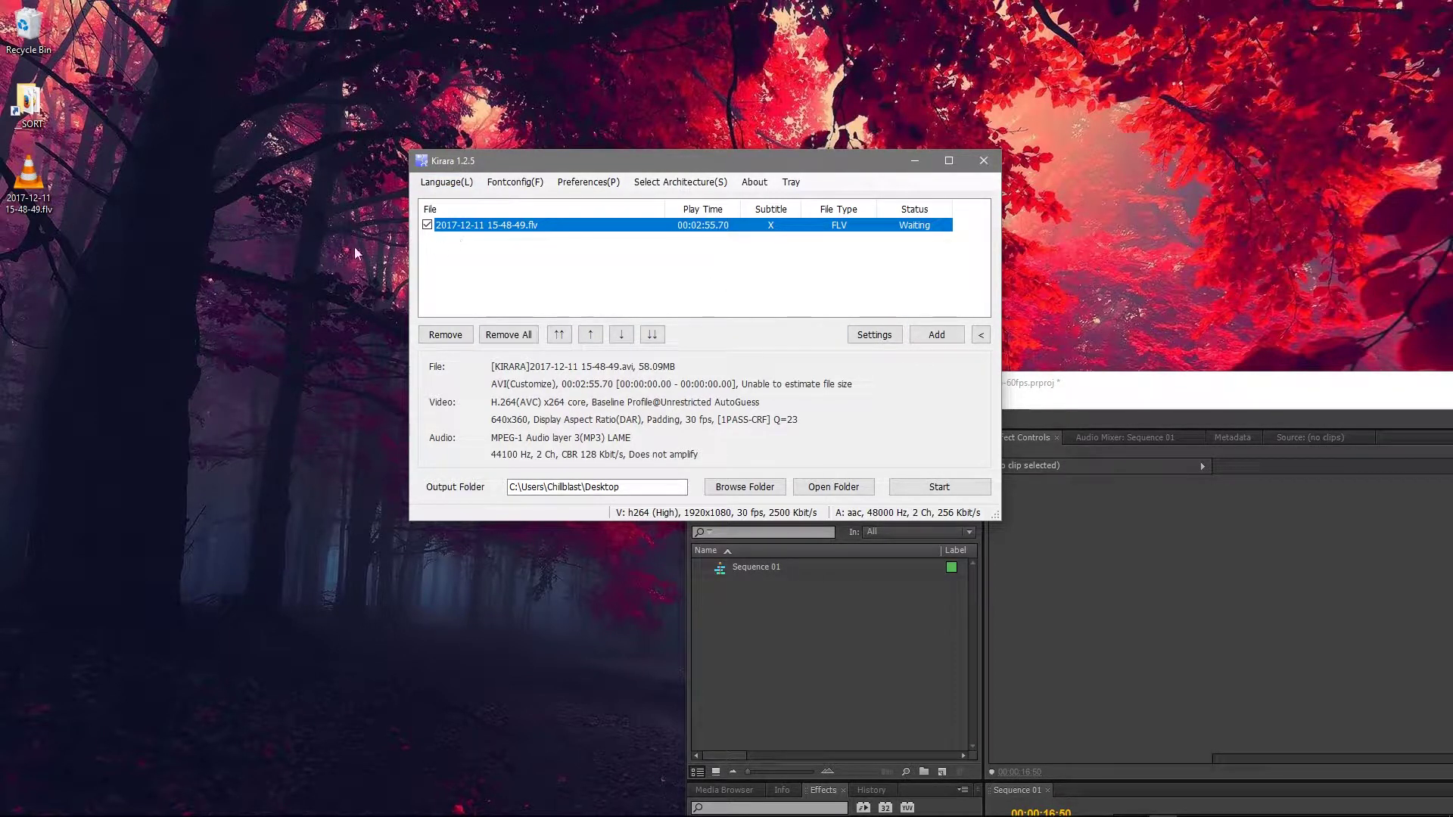
left_click(871, 336)
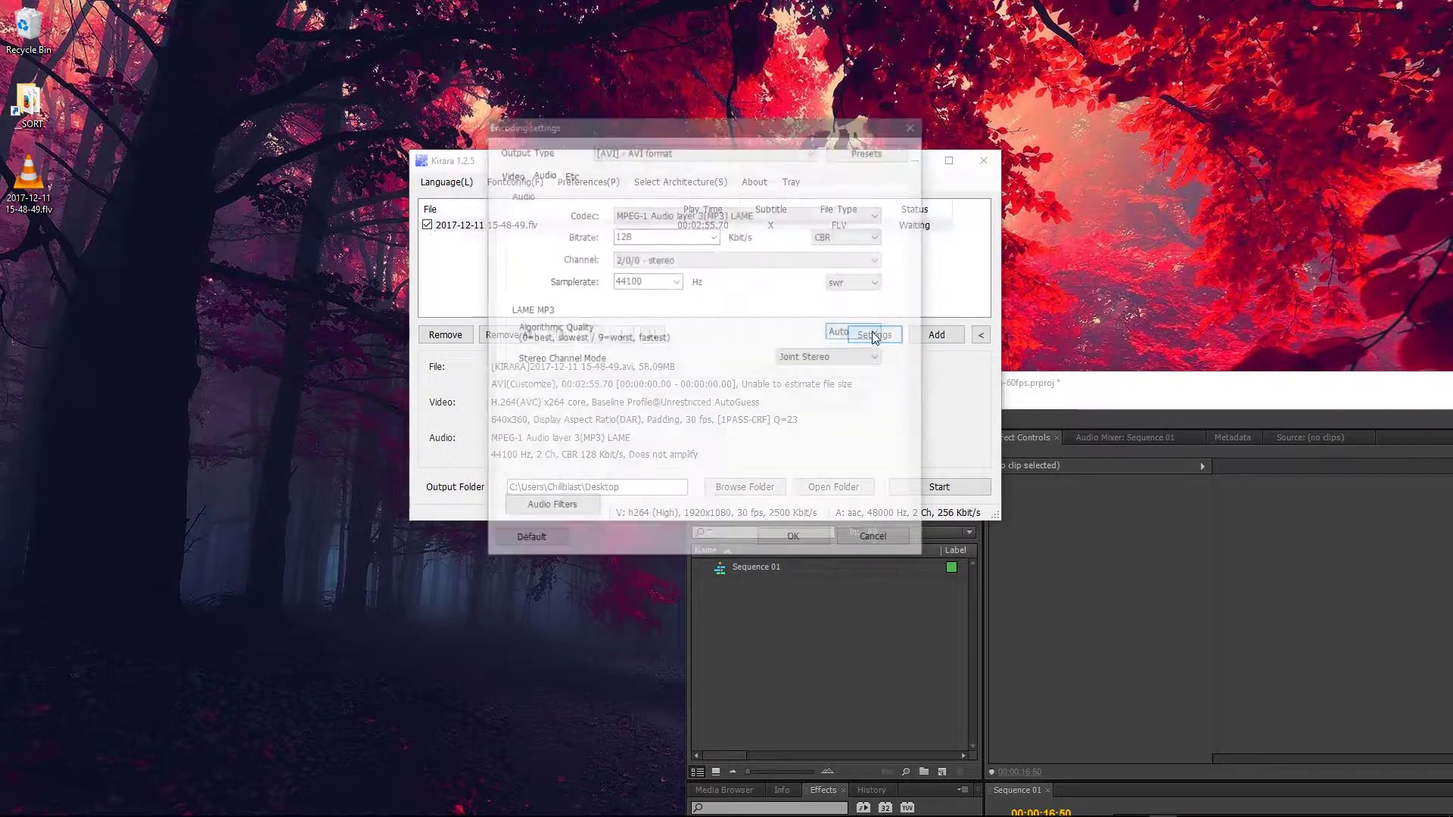
Set MP4 output with Direct Stream Copy for video and audio, then start converting
left_click(619, 151)
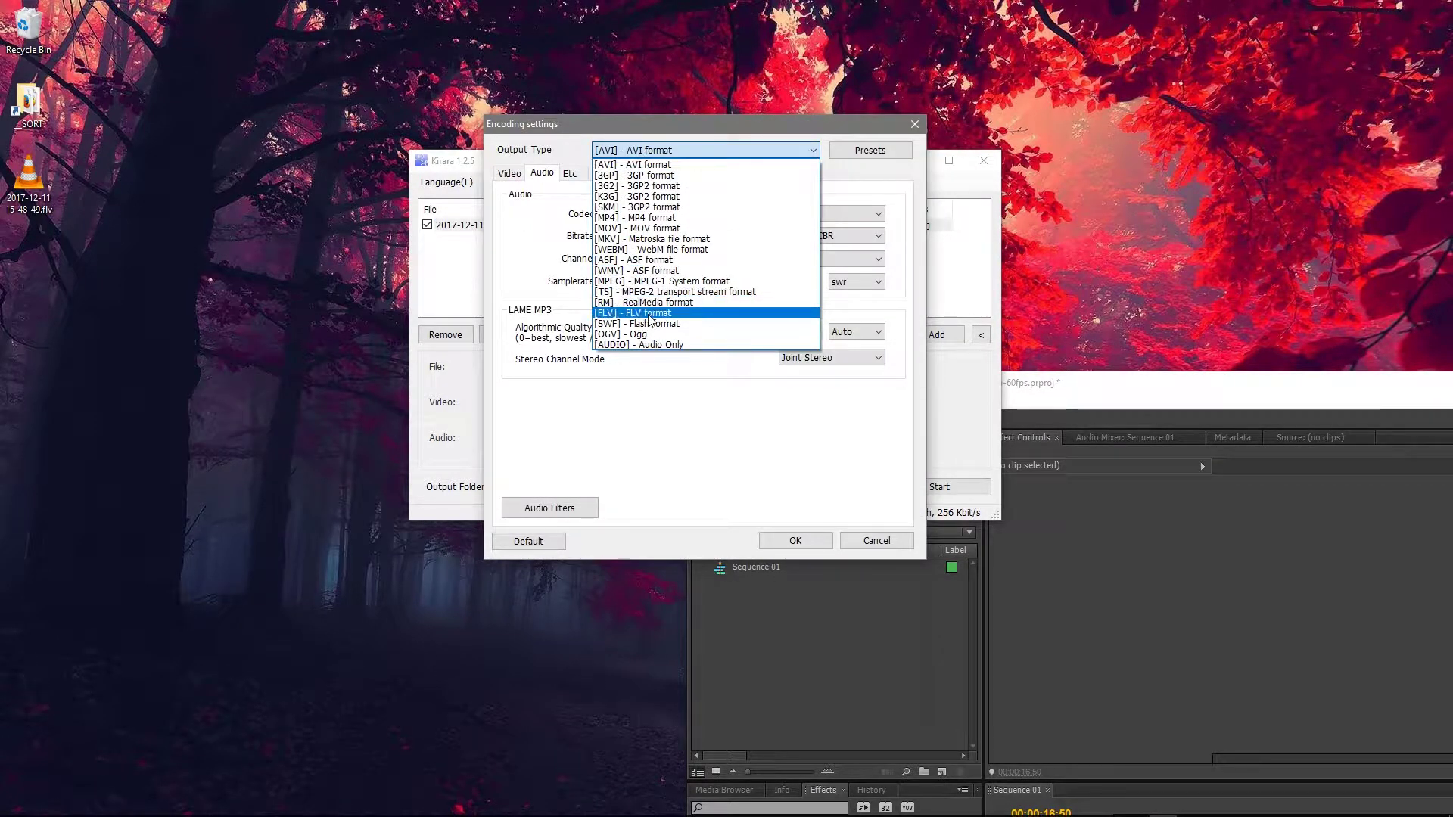
left_click(644, 219)
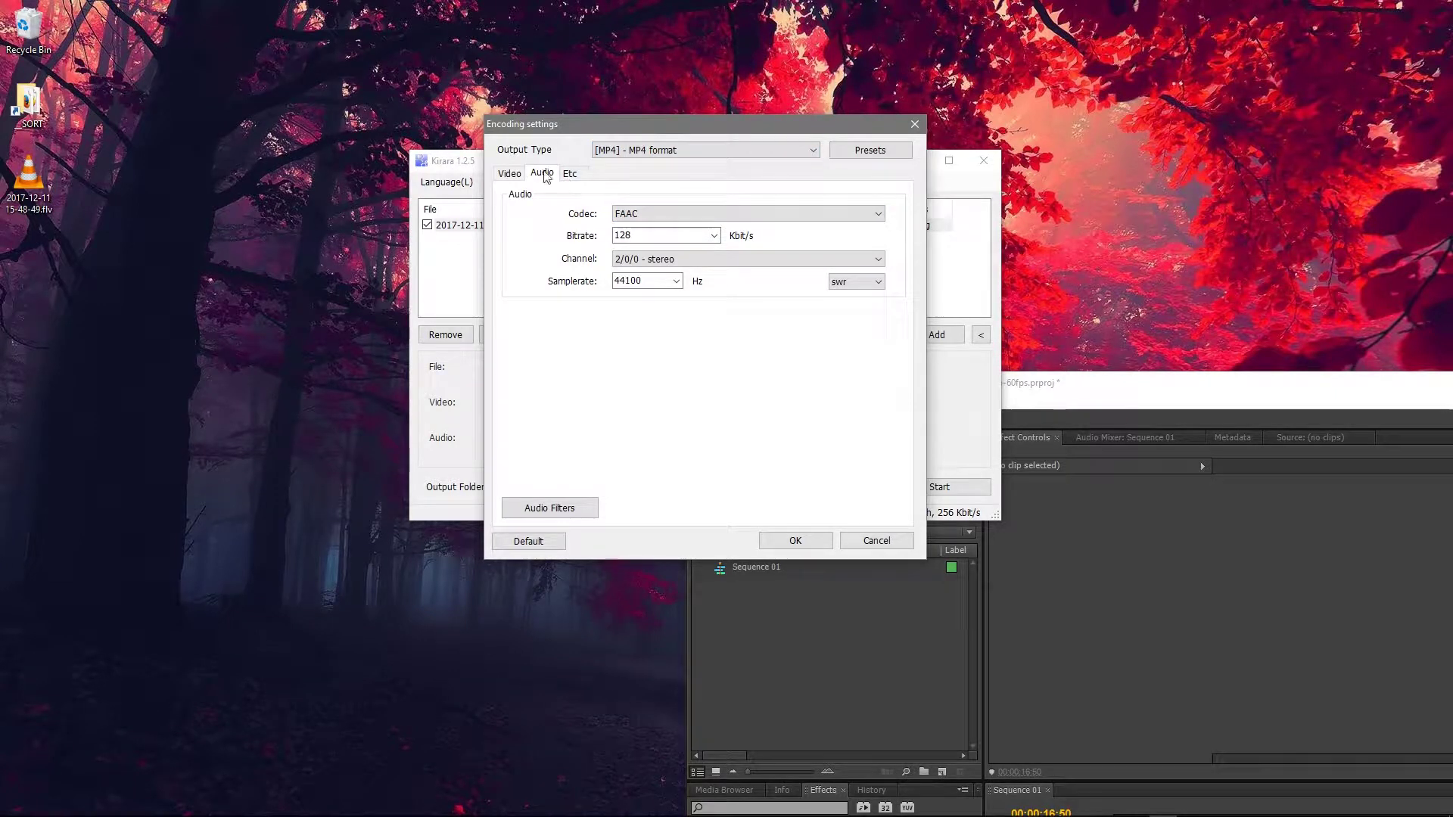
left_click(513, 173)
left_click(670, 219)
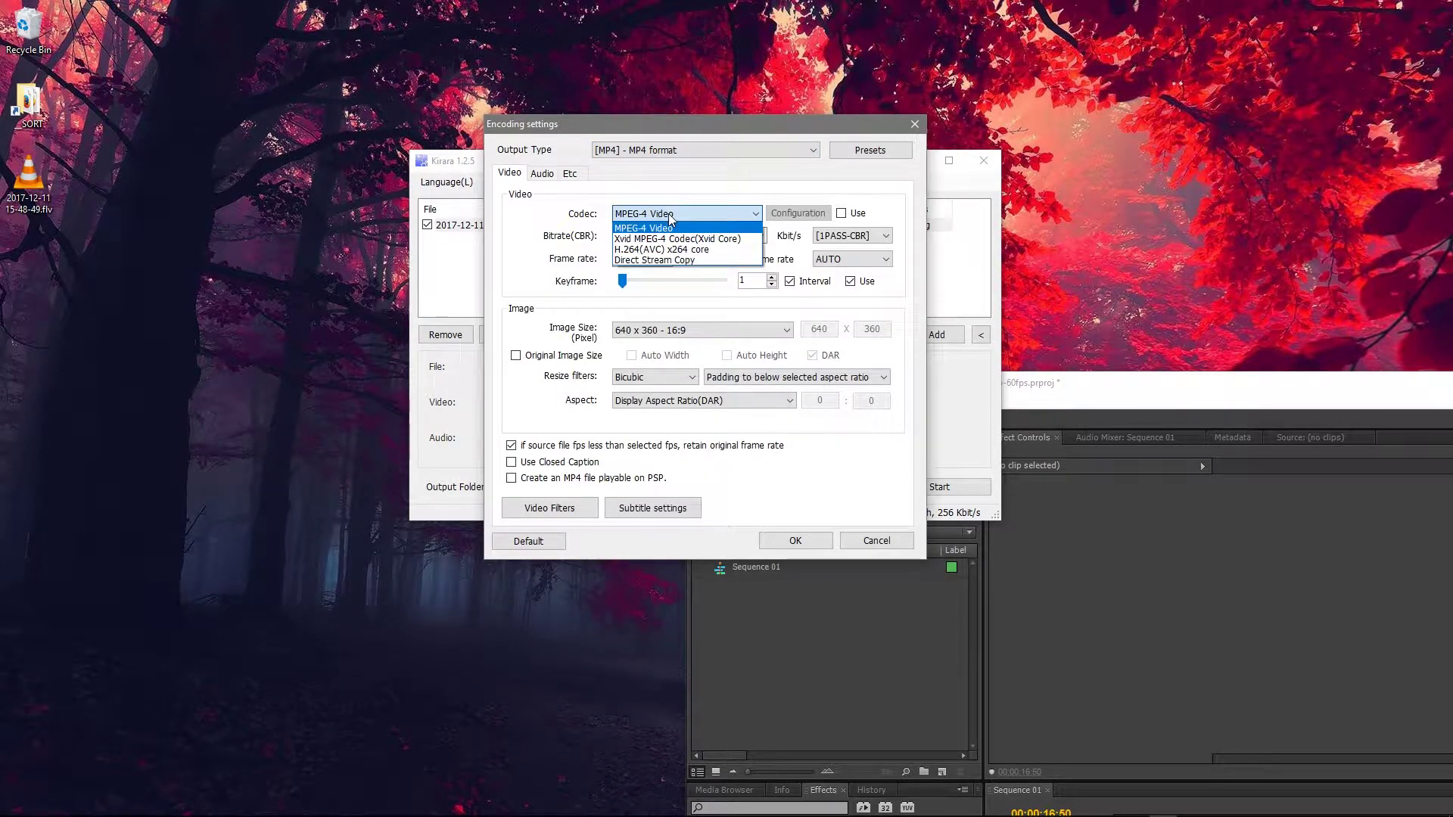
left_click(656, 259)
left_click(542, 172)
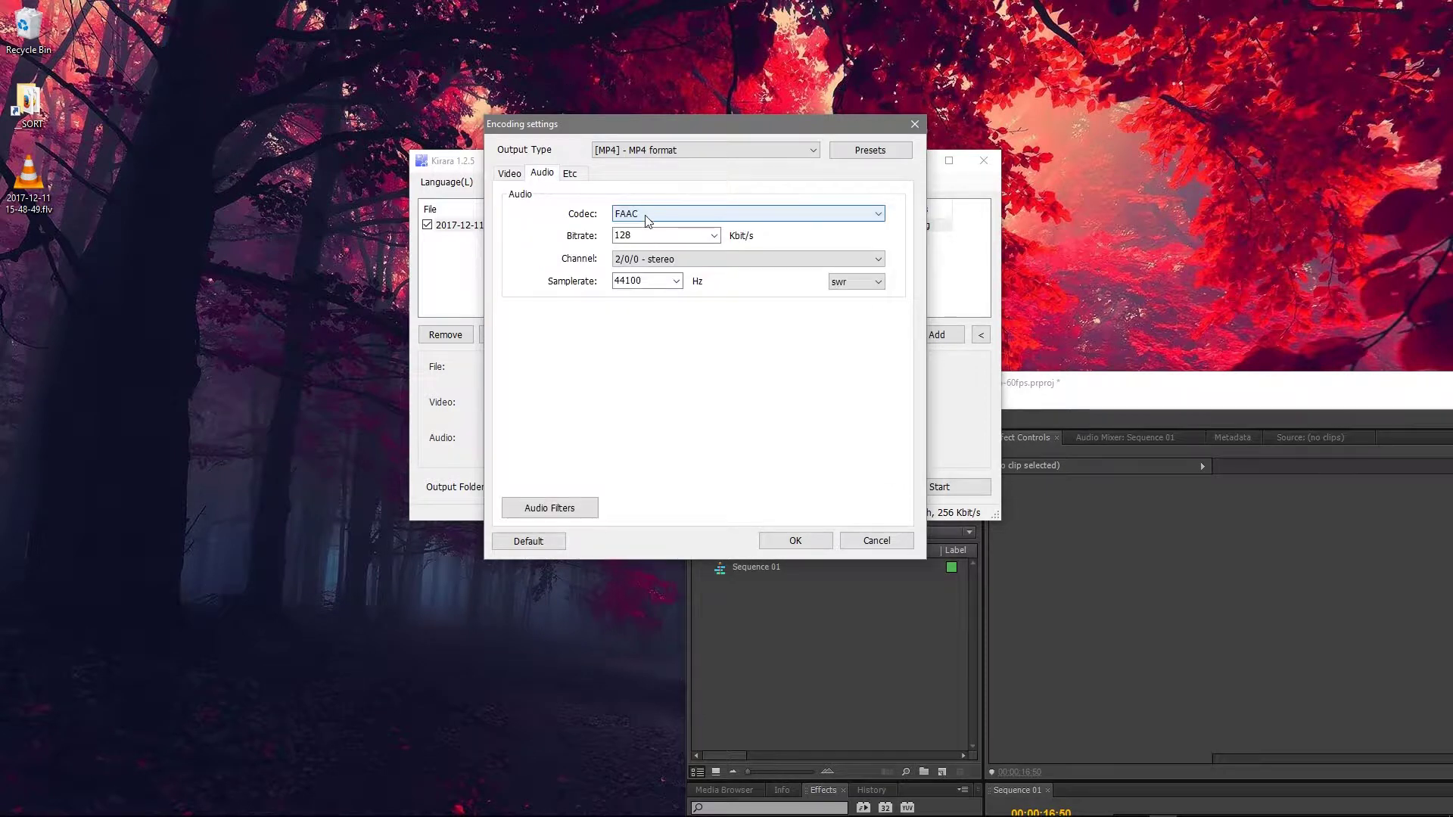
left_click(649, 214)
left_click(646, 366)
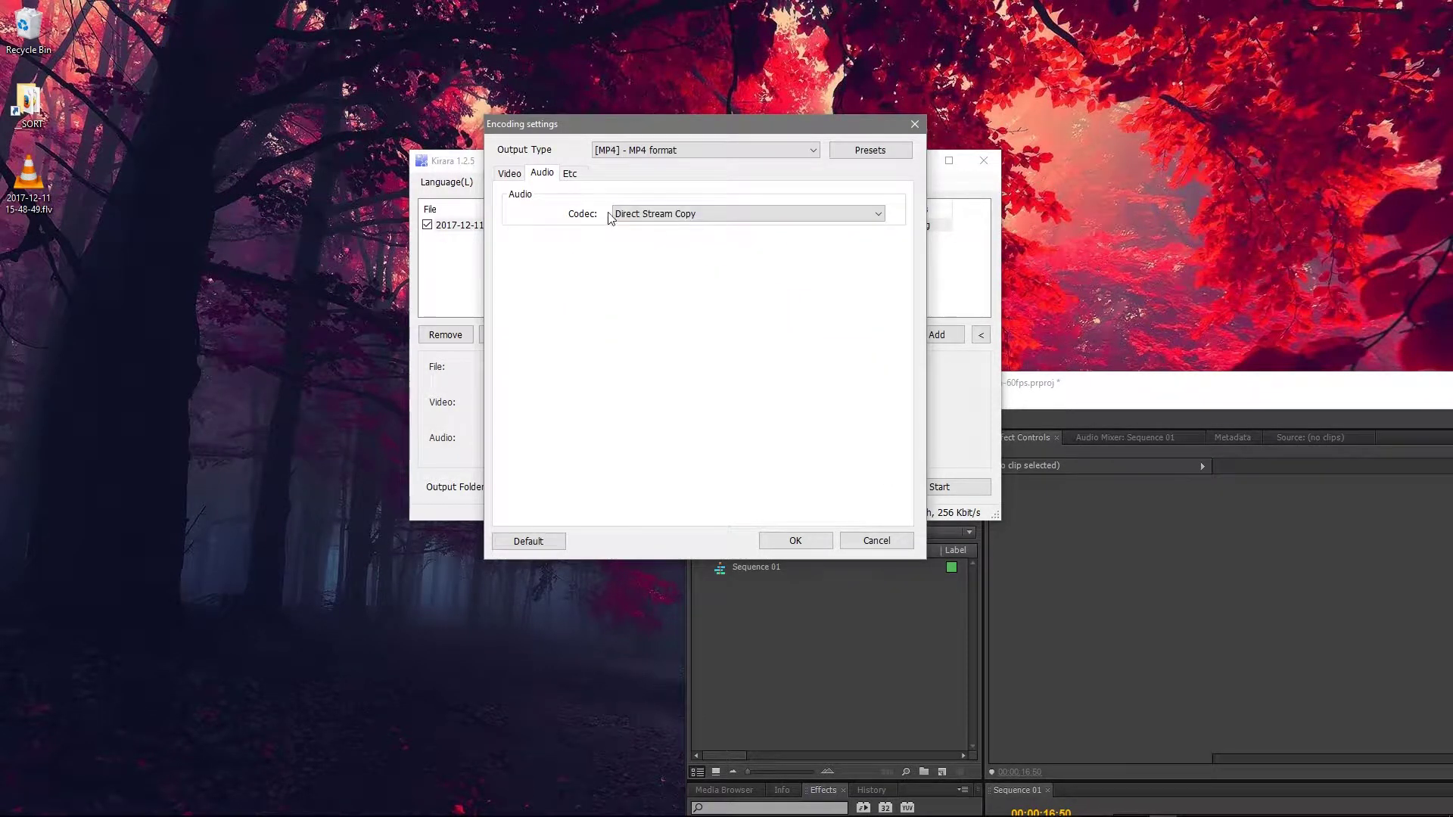
left_click(796, 540)
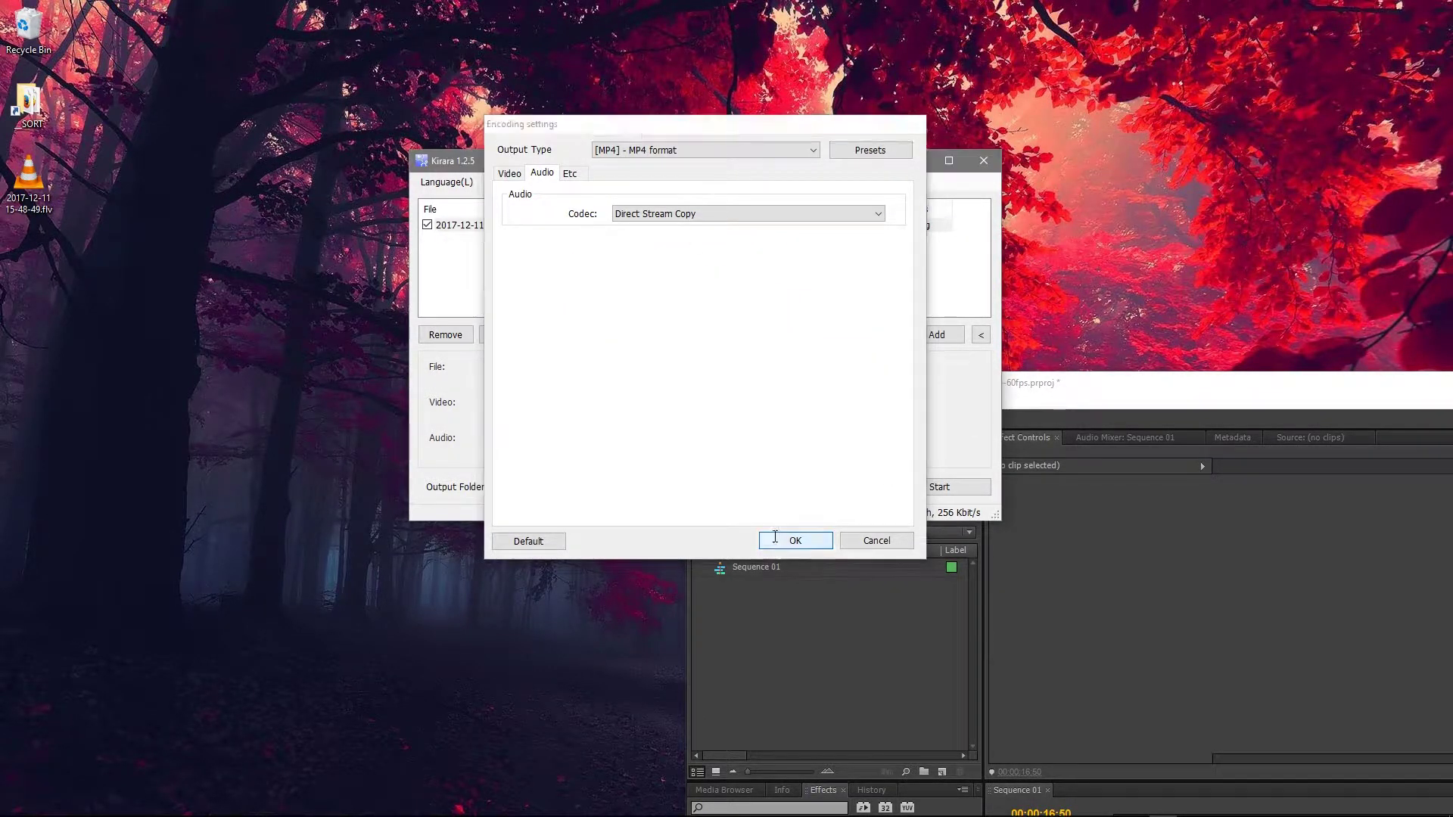
left_click(911, 487)
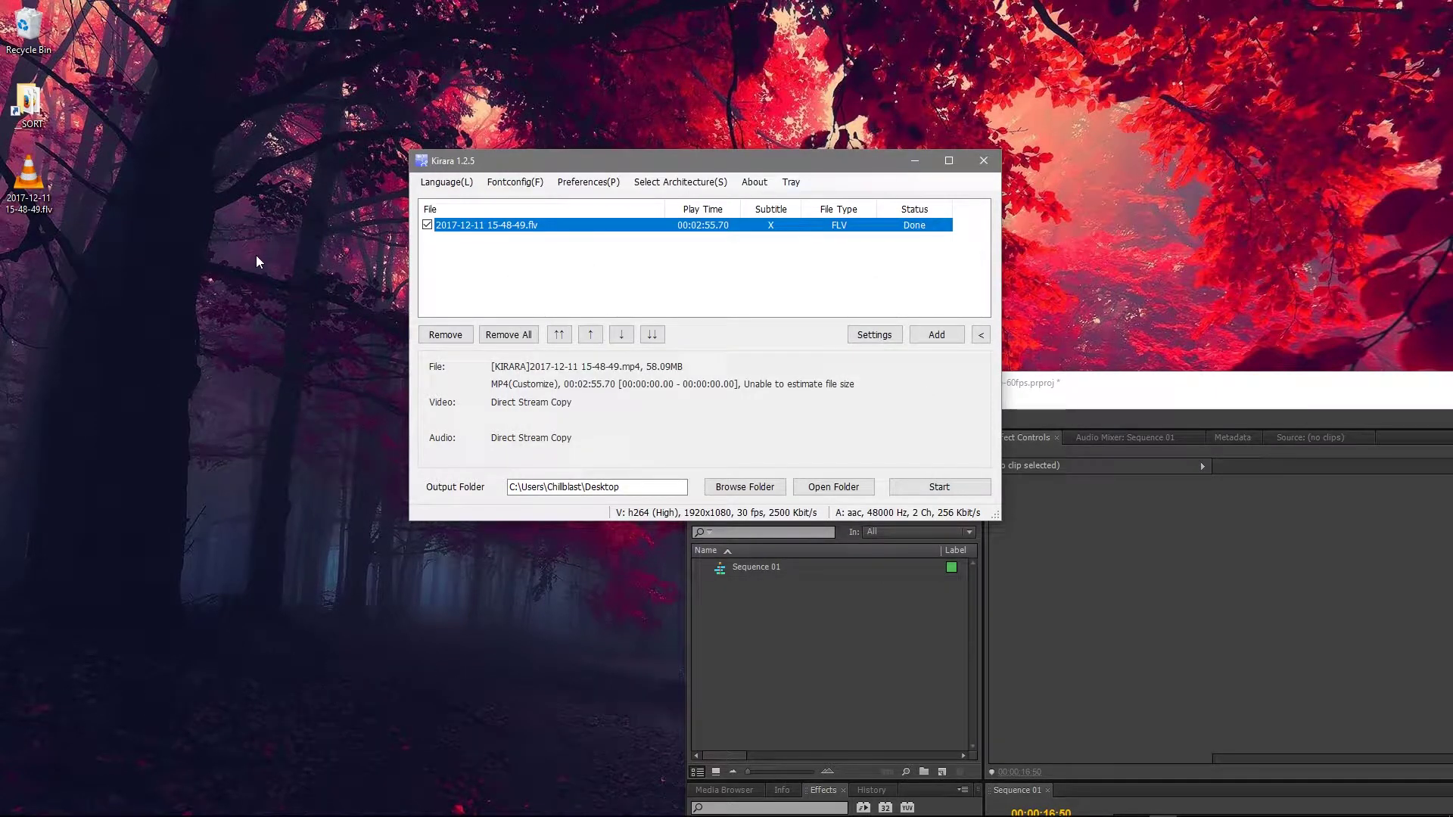
Select the converted MP4, close Kirara, and drag the original FLV into Premiere's project
left_click(28, 266)
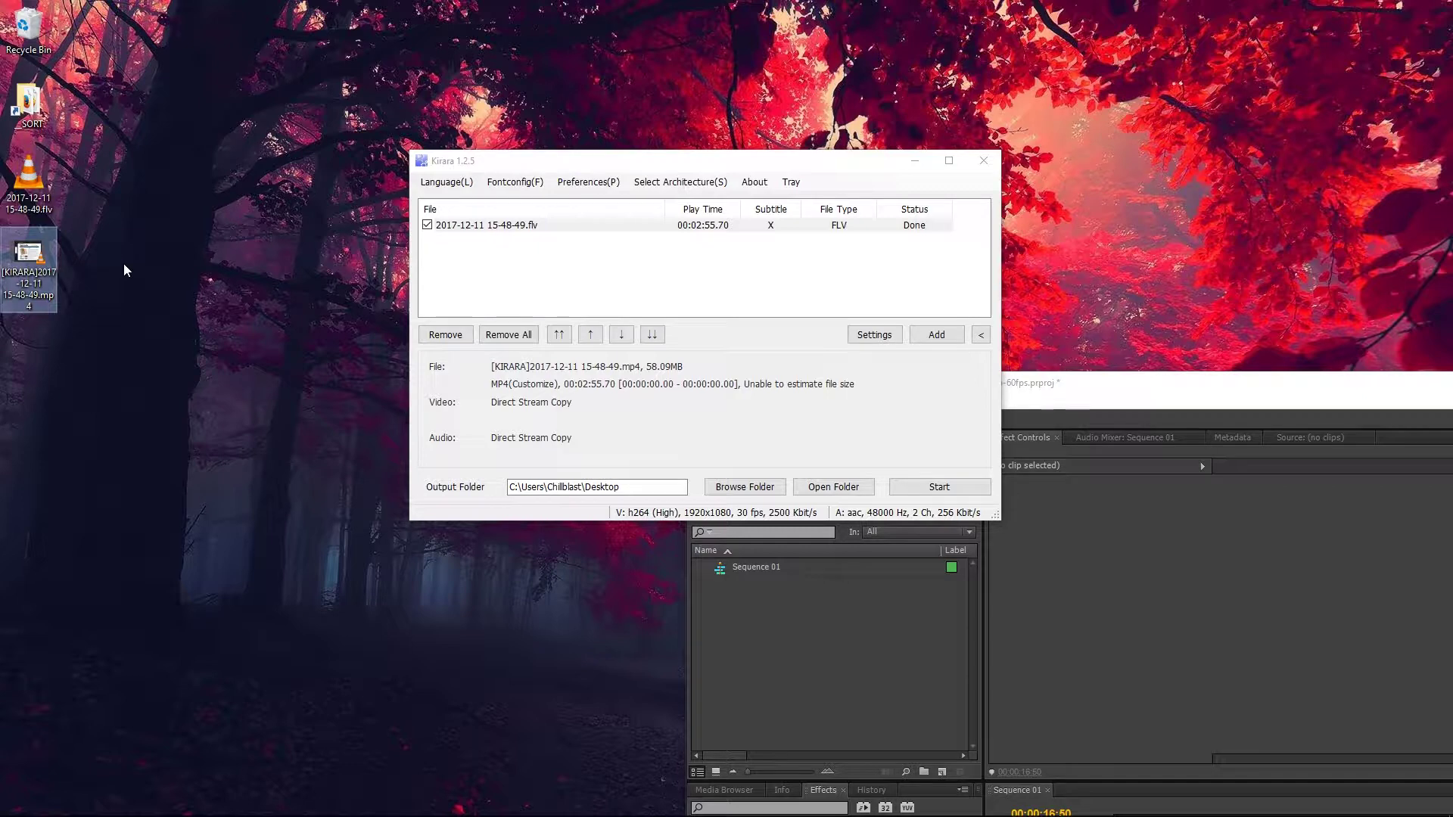
left_click(984, 162)
mouse_move(28, 181)
left_mouse_down()
mouse_move(764, 553)
mouse_move(860, 653)
left_mouse_up()
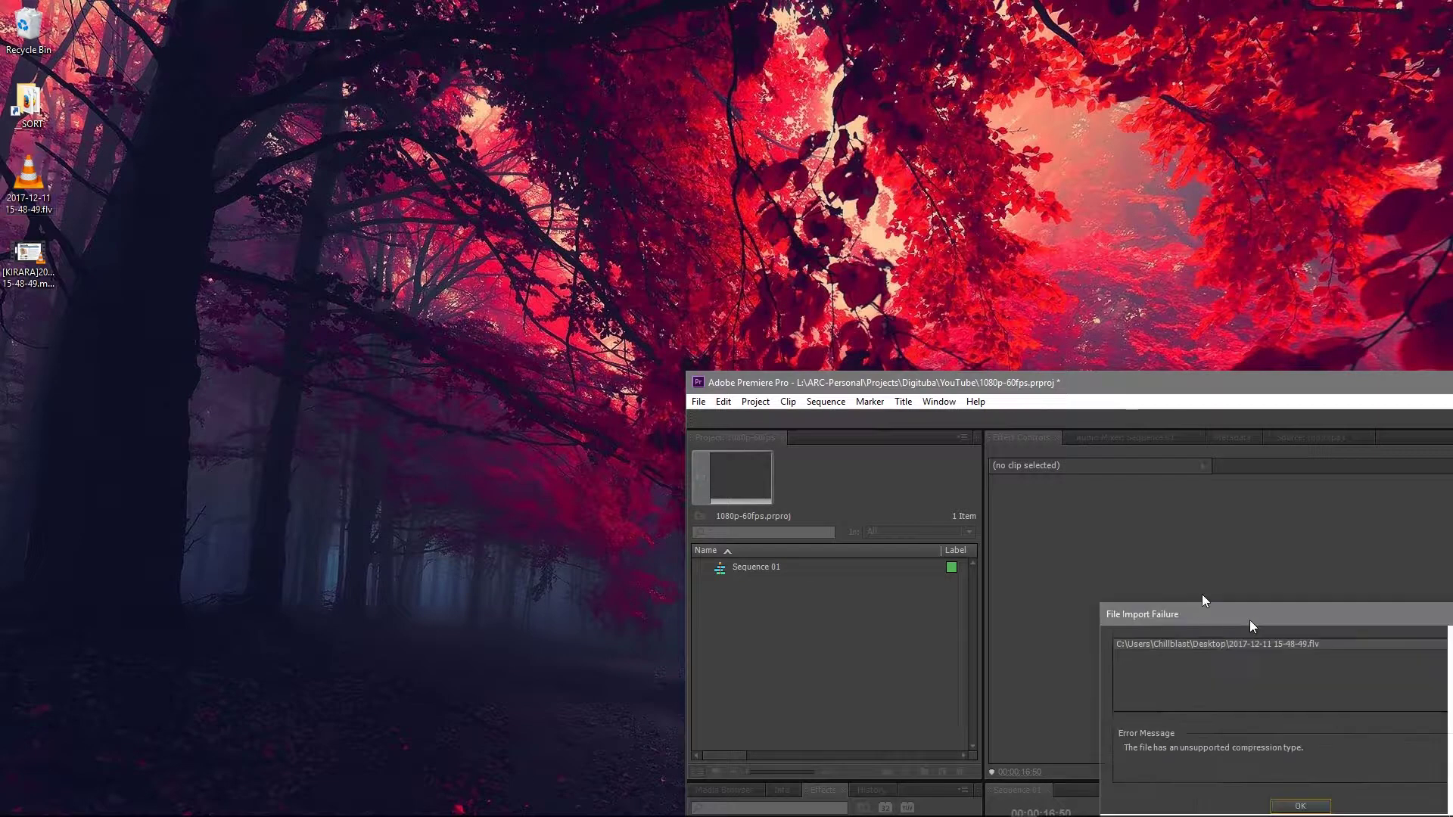
Dismiss the FLV import error, import the [KIRARA] MP4, then maximize and minimize Premiere
left_click_drag(1300, 652, 884, 411)
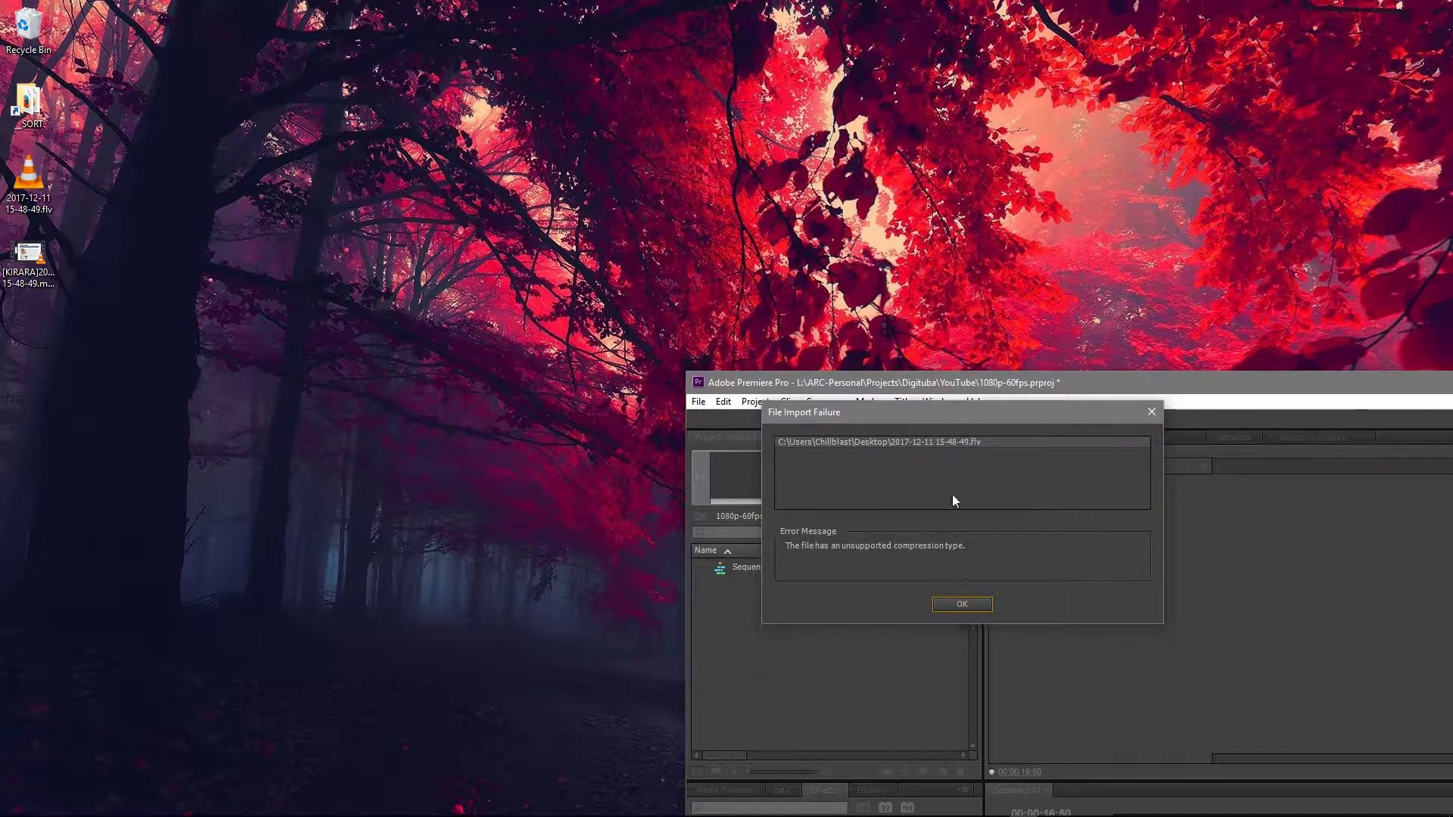
left_click(957, 605)
mouse_move(29, 259)
left_mouse_down()
mouse_move(590, 610)
mouse_move(809, 641)
left_mouse_up()
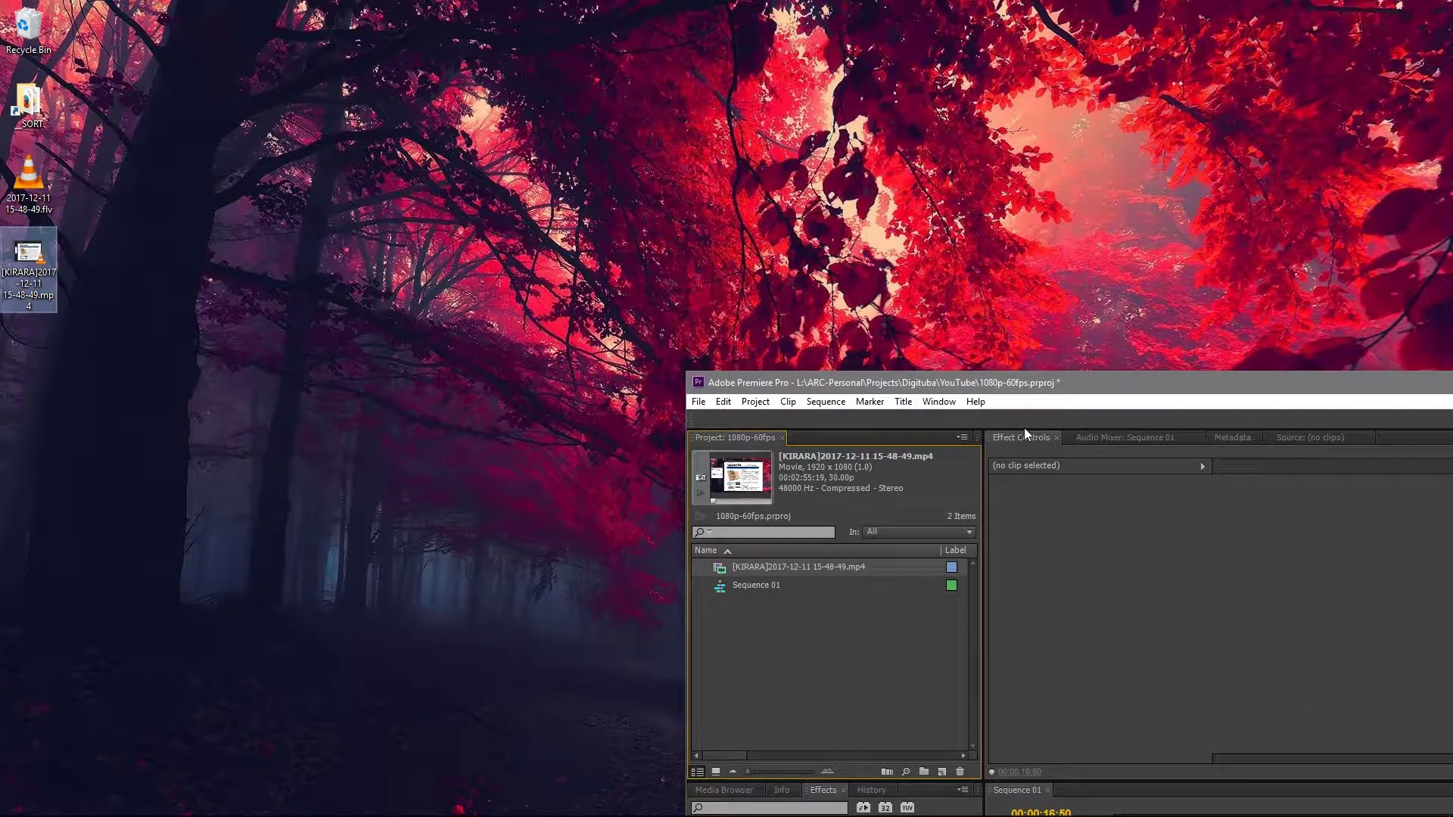
double_click(1063, 382)
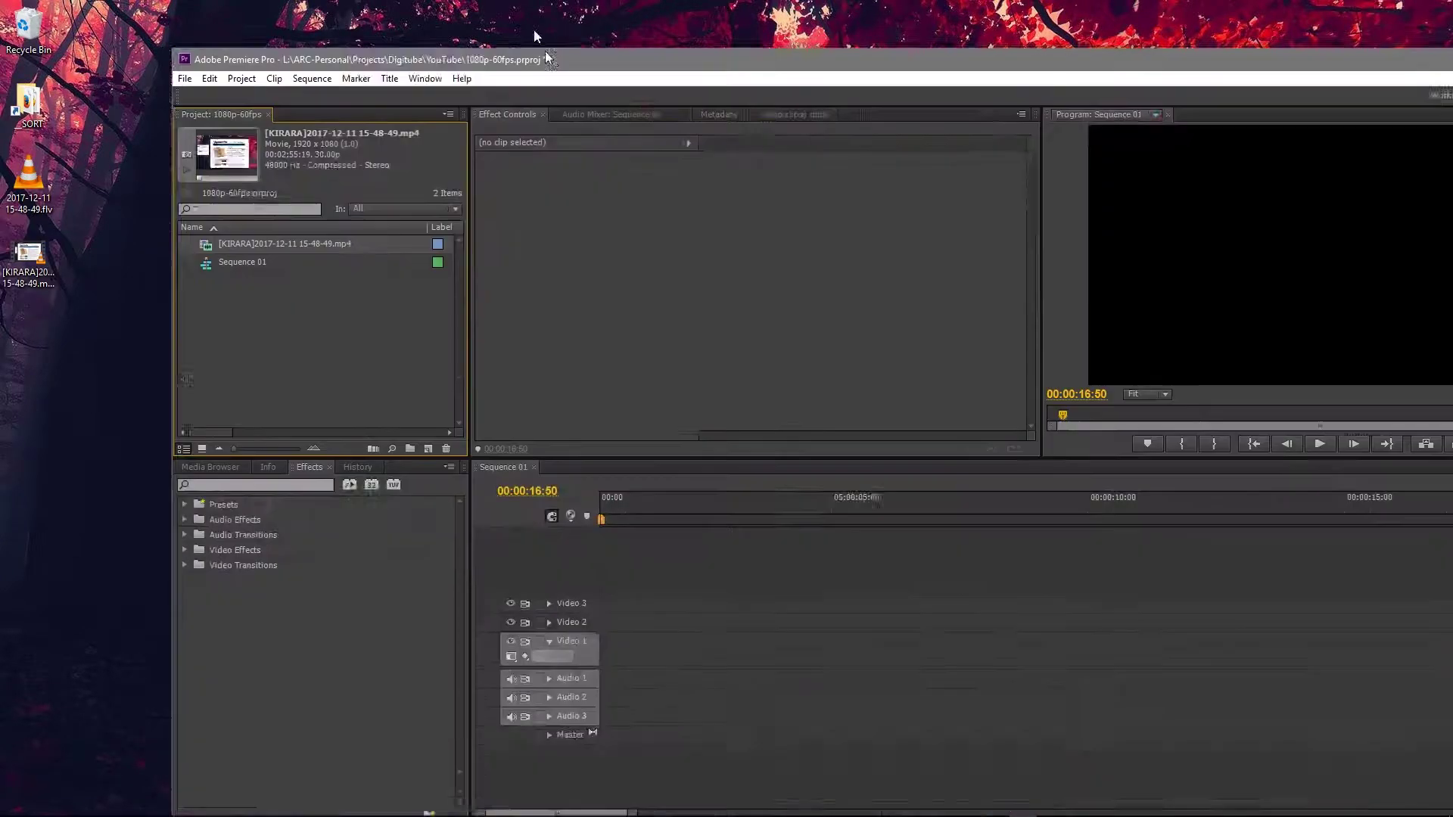
left_click(1364, 9)
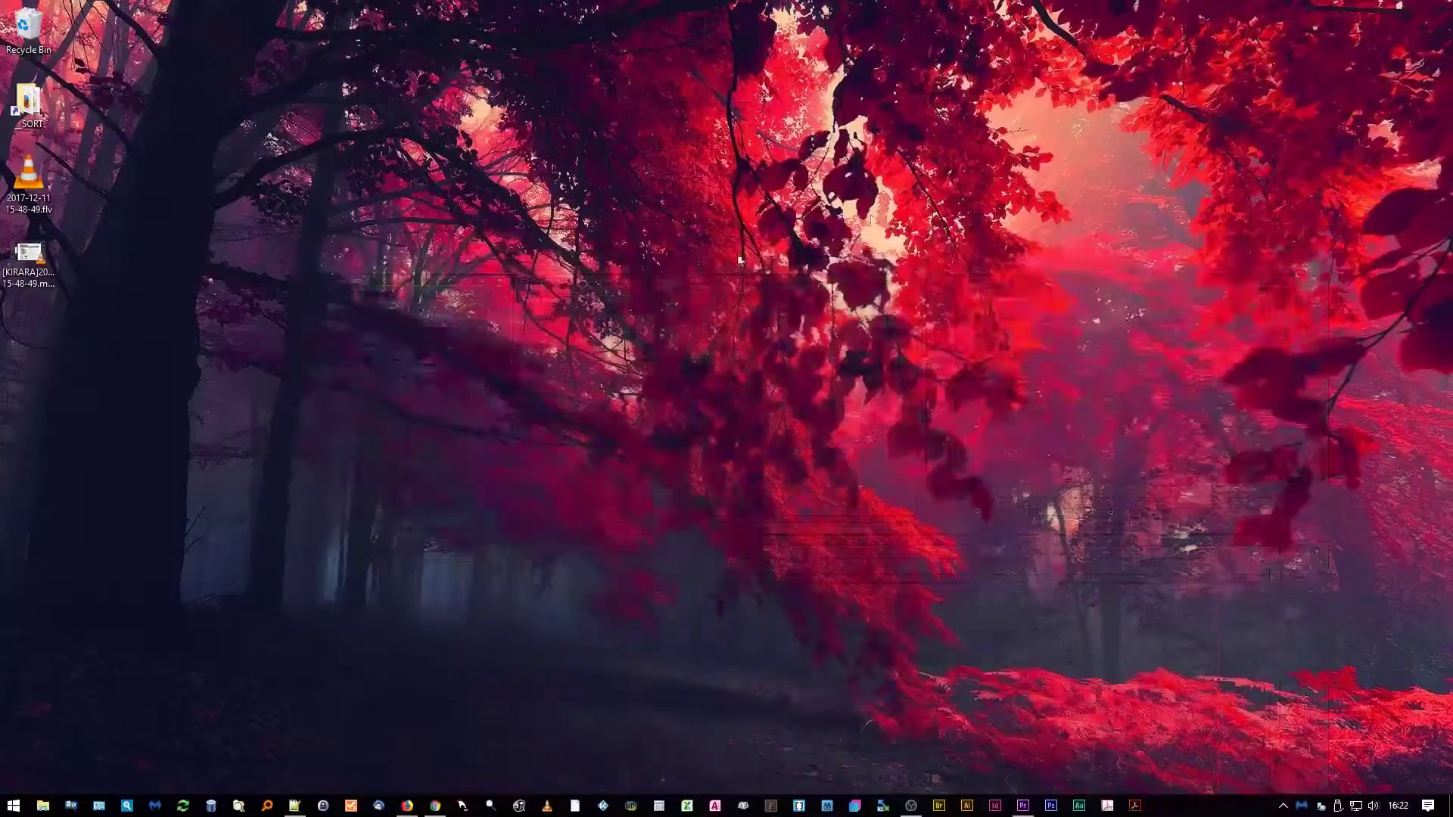